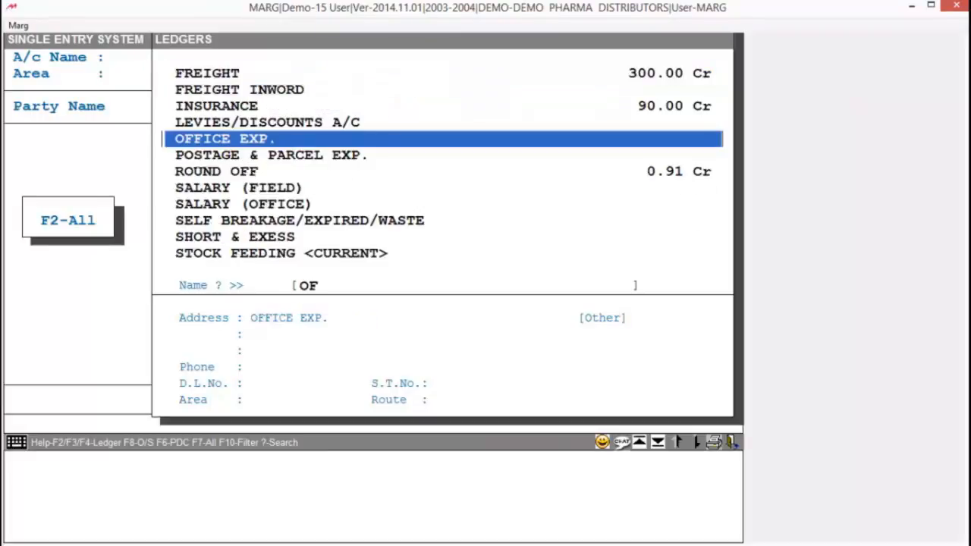
- Choose the OFFICE EXP. account for all areas and set its frequent voucher against CASH as Dr
key(Return)
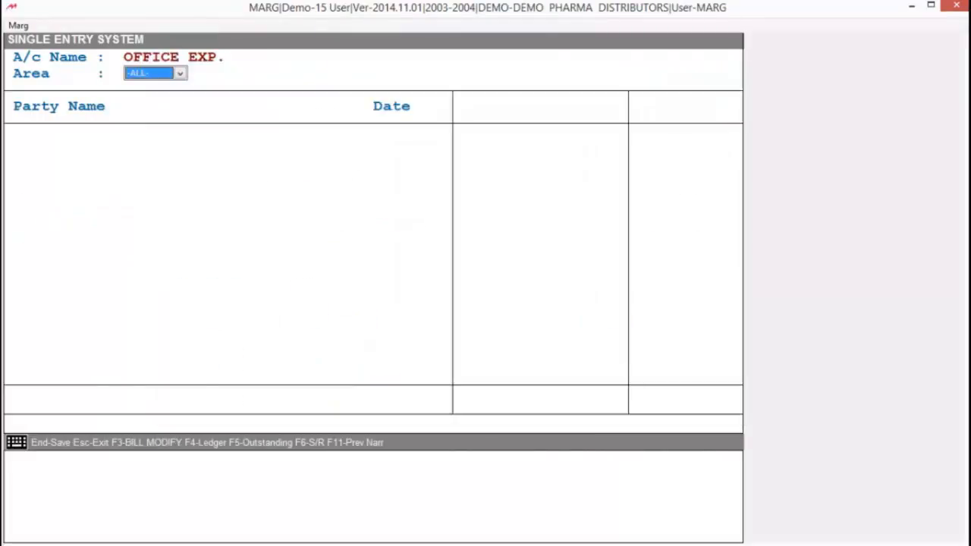
key(Return)
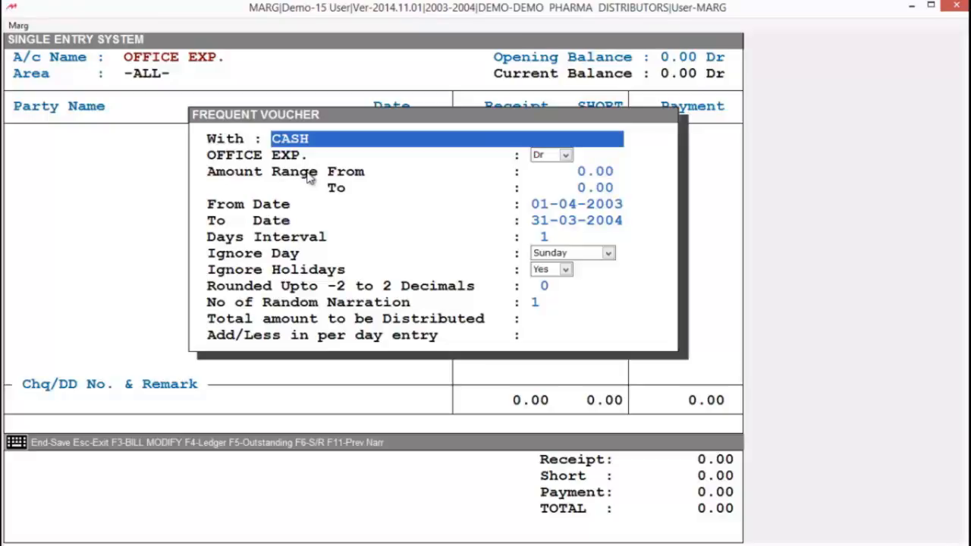
key(Return)
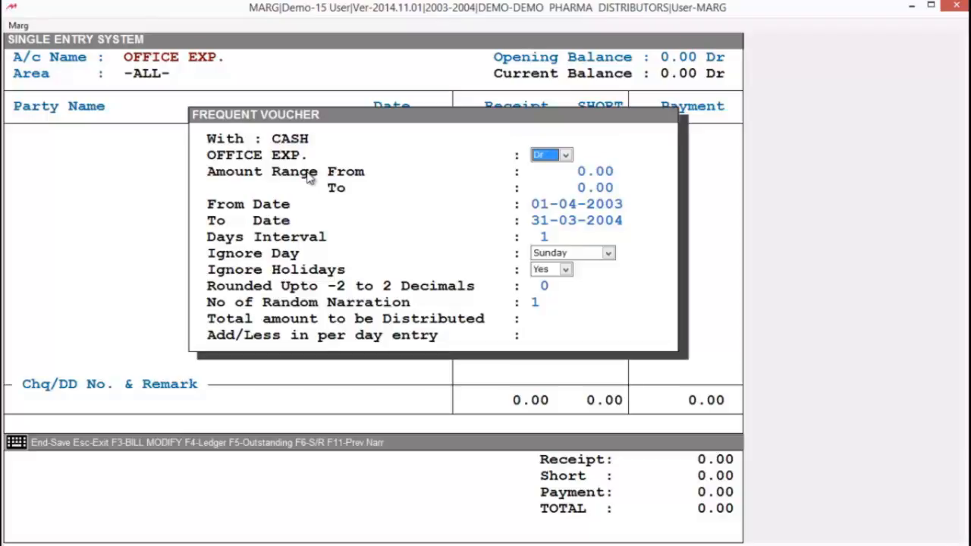
key(Return)
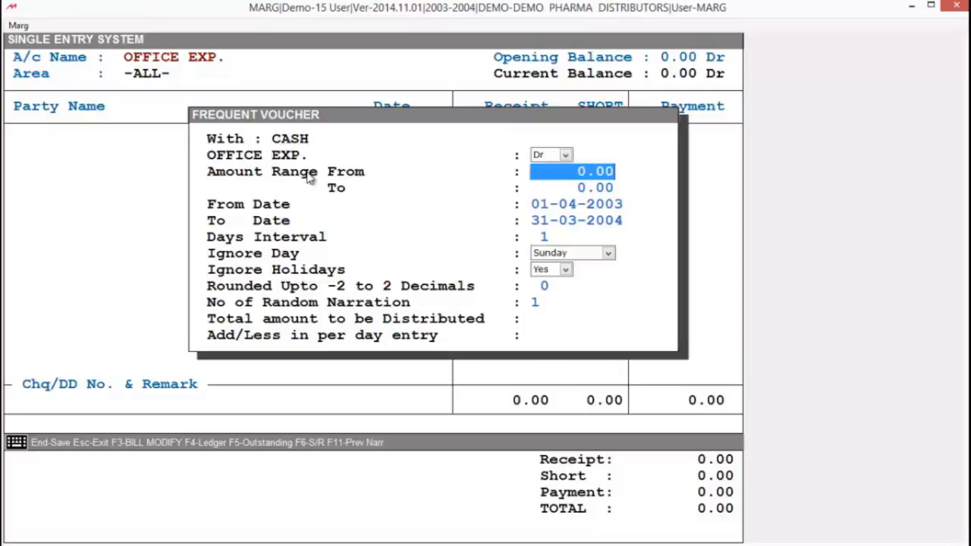
- Set the voucher amount range from 50 to 150 and keep the period 01-04-2003 to 31-03-2004
text(50)
key(Return)
text(150)
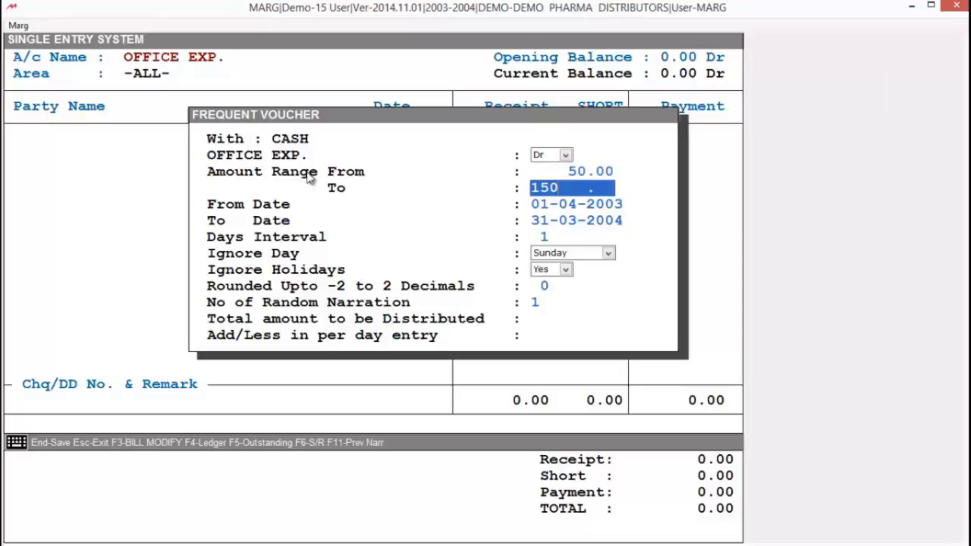
key(Return)
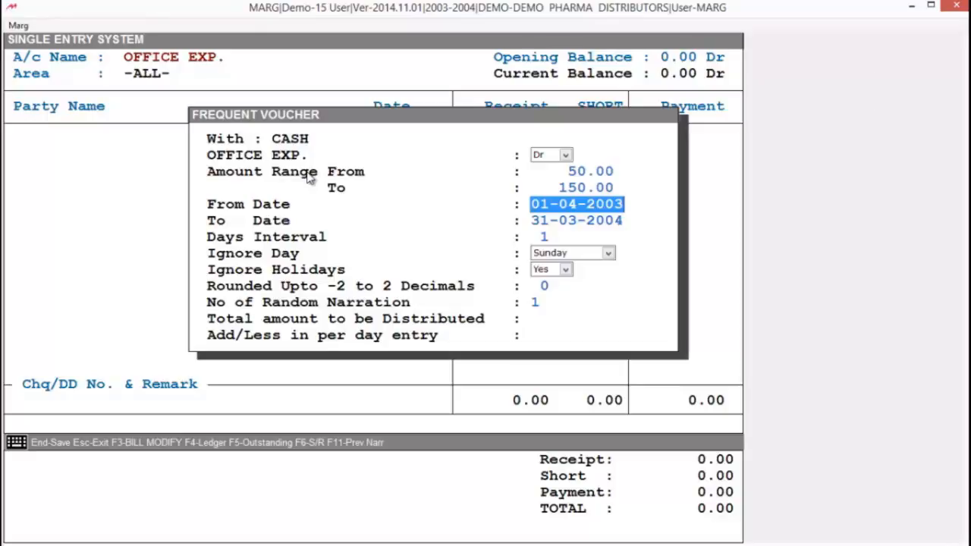
key(Return)
key(Return)
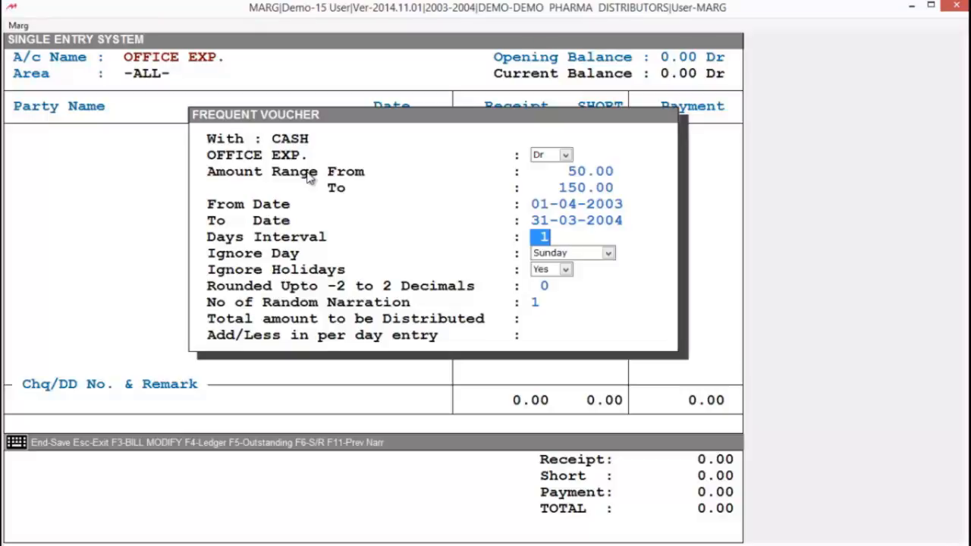
- Set the days interval to 5, ignoring Sundays and holidays, with amounts rounded to 0 decimals
text(5)
key(Return)
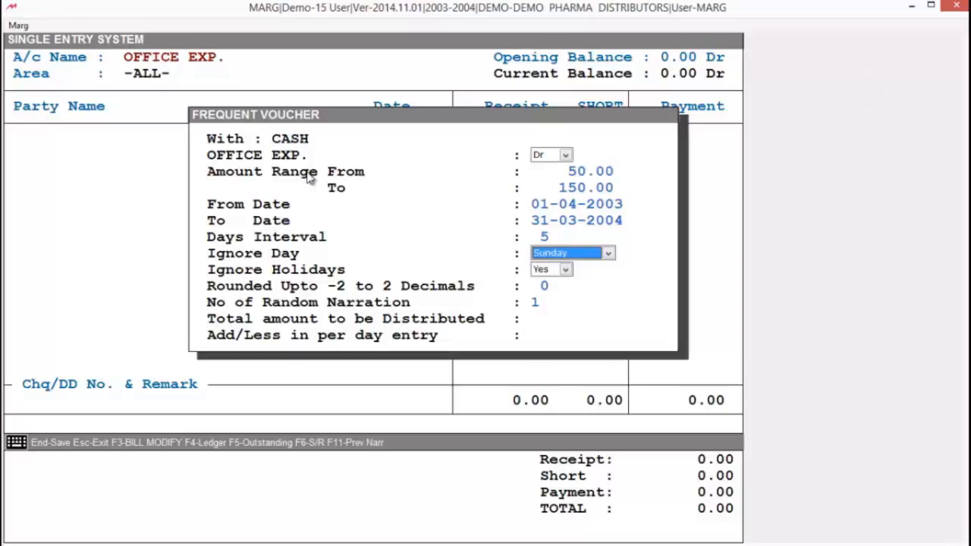
key(alt+Down)
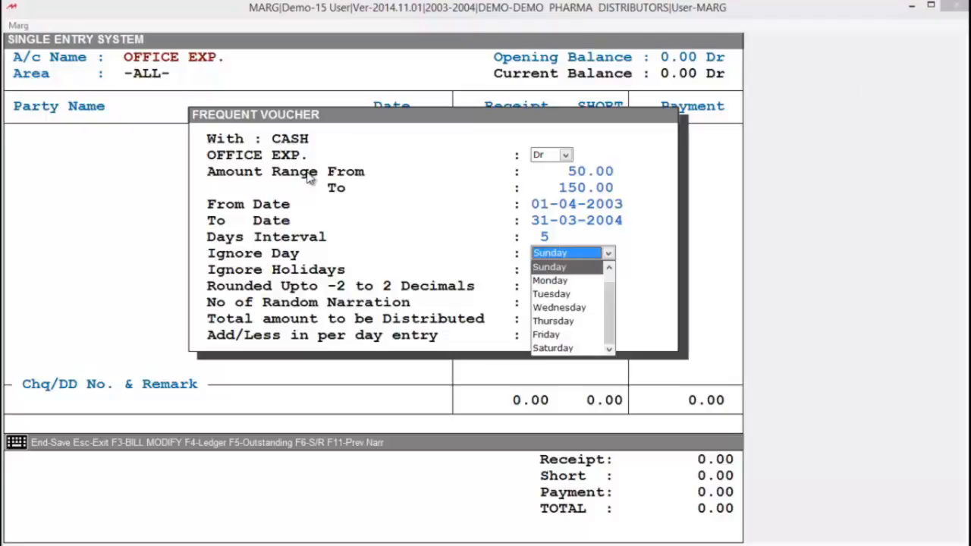
key(Return)
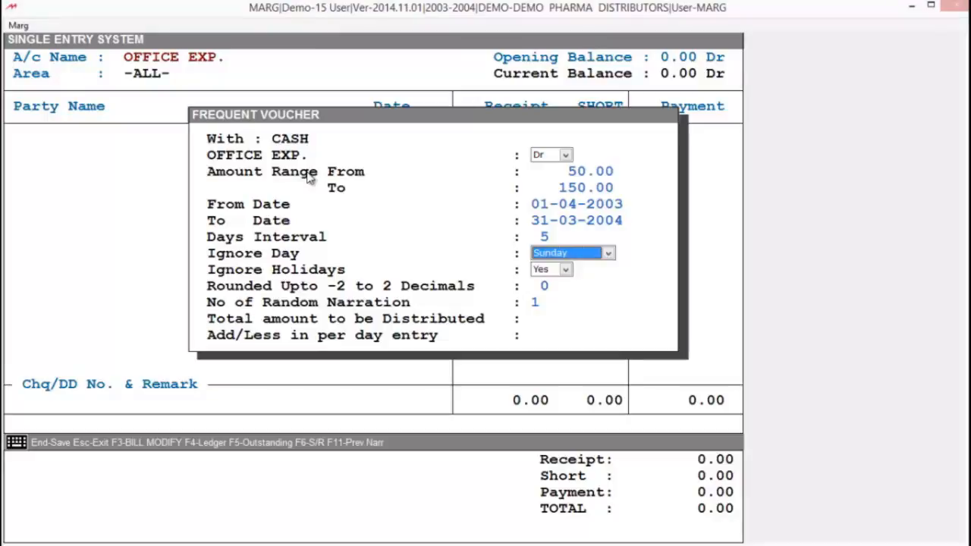
key(Return)
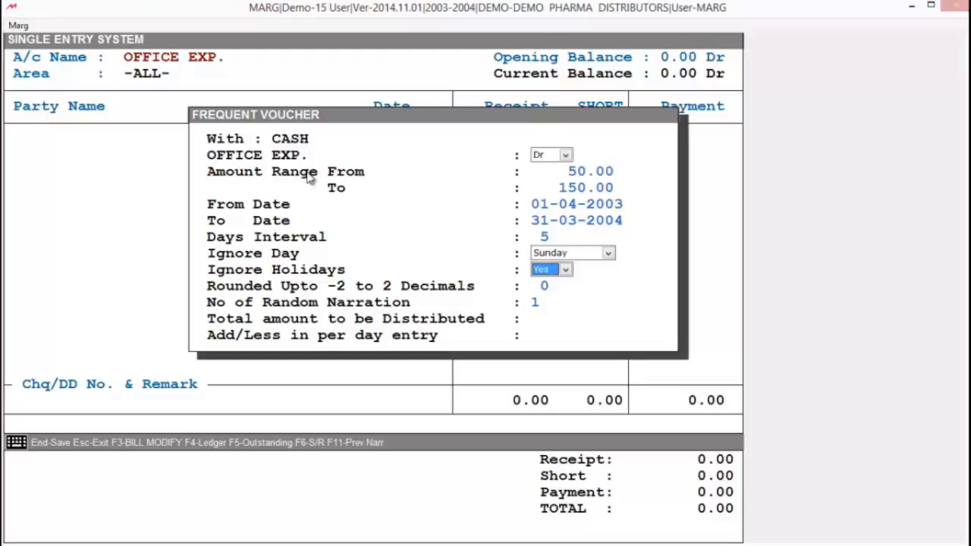
key(Return)
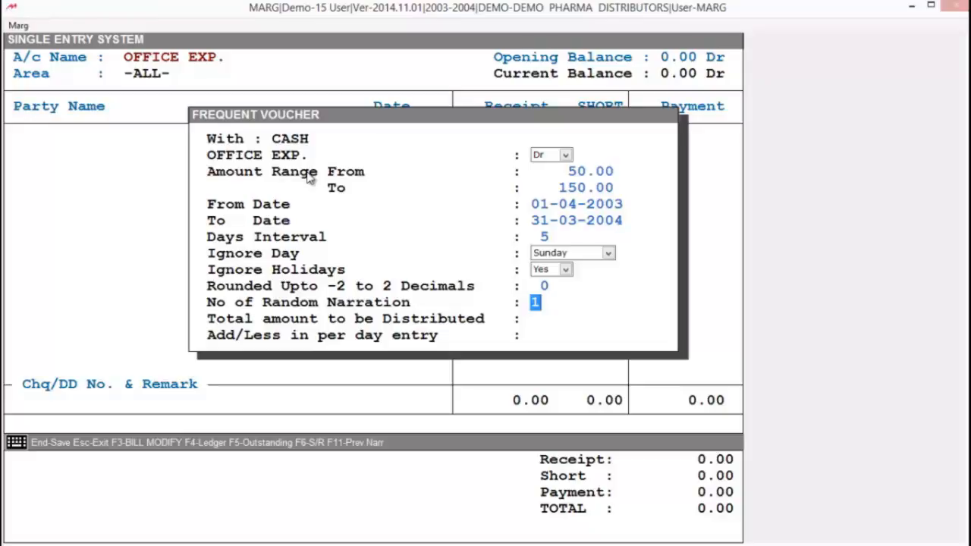
- Set 2 random narrations and a total of 10000 to be distributed, accepting the suggested per-day adjustment
text(2)
key(Return)
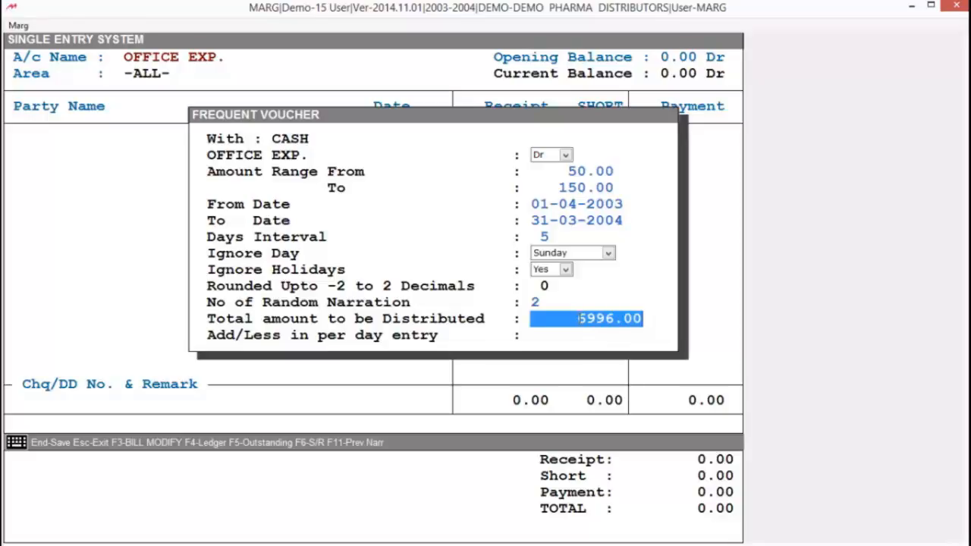
key(BackSpace)
key(BackSpace)
key(BackSpace)
key(BackSpace)
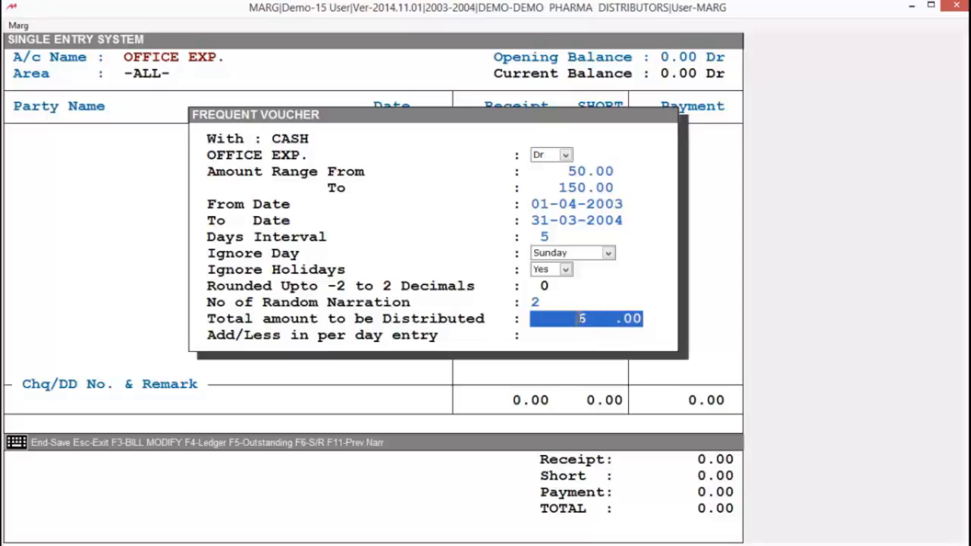
text(10000)
key(Return)
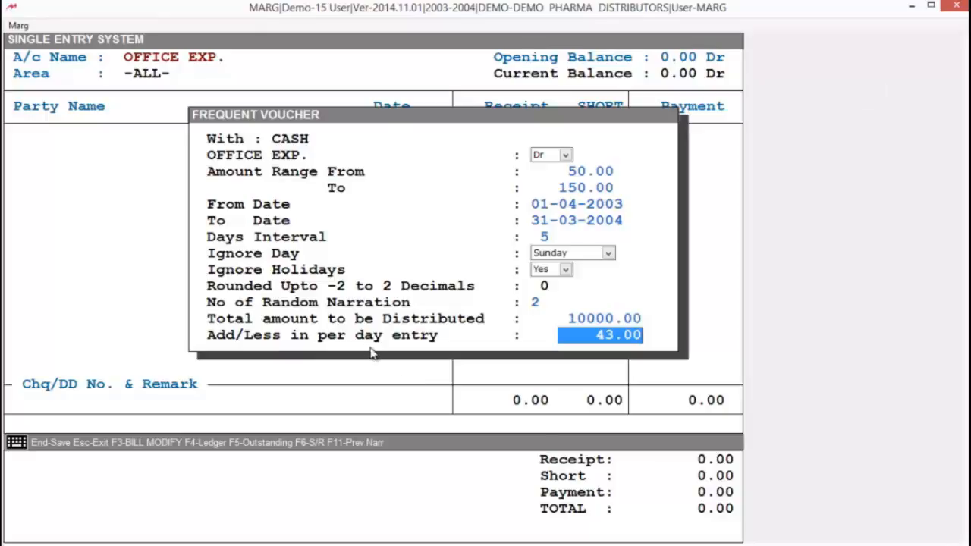
key(Return)
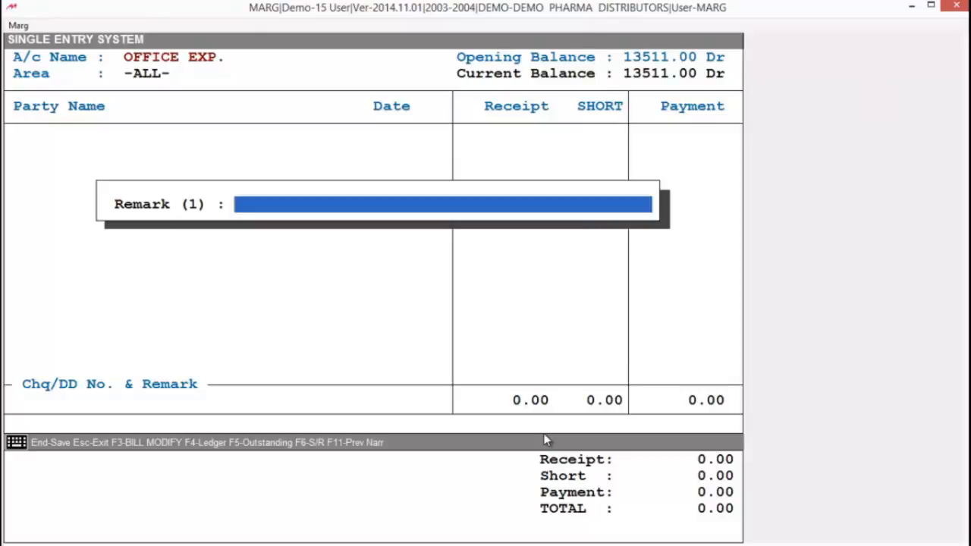
- Enter the two remarks "BEING CASH PAID FOR OOFICE EXP." and "BEIGN CASH PAID FOR OFFC MAINTAINENCE" to generate the vouchers
text(BEING CASH PAI)
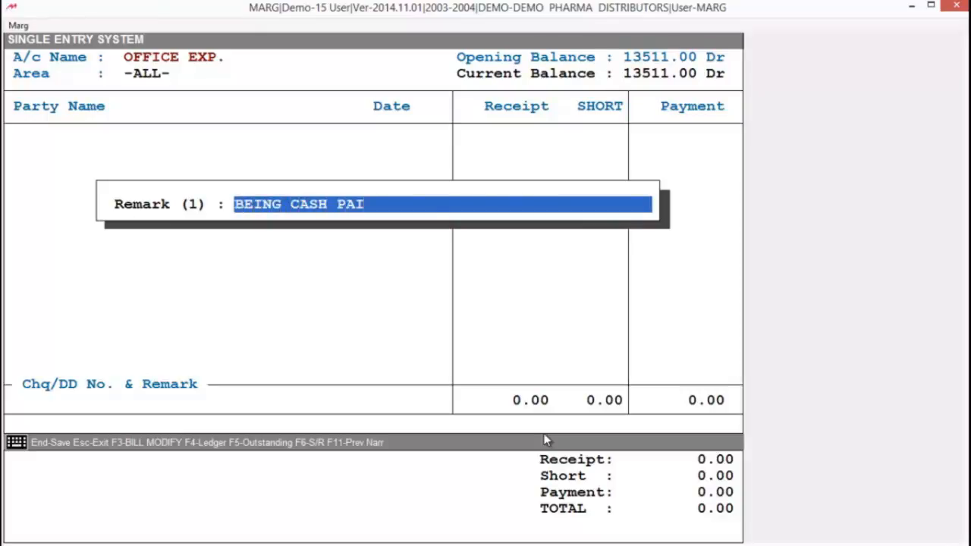
key(BackSpace)
text(ID FOR OOFICE EXP)
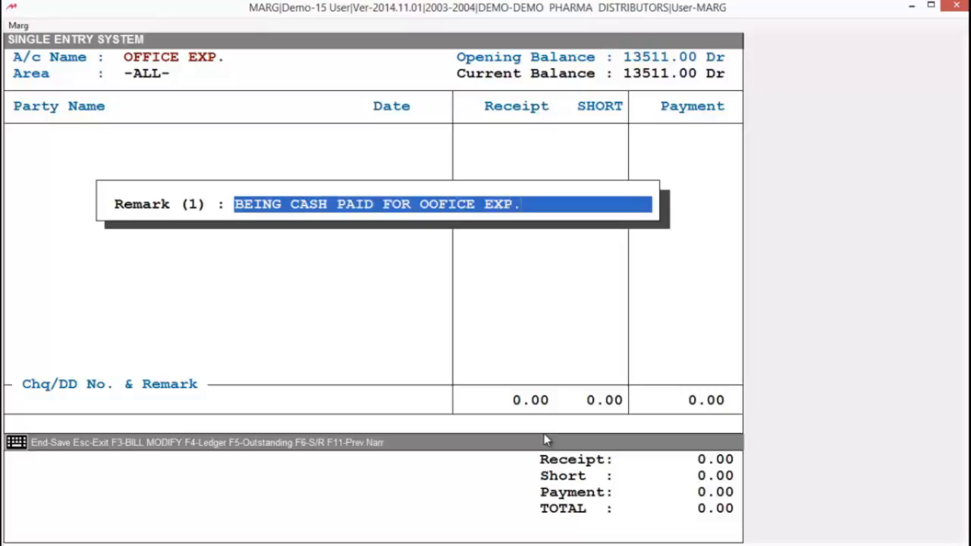
text(.)
key(Return)
text(BEIGN CASH PAID FOR OFFC)
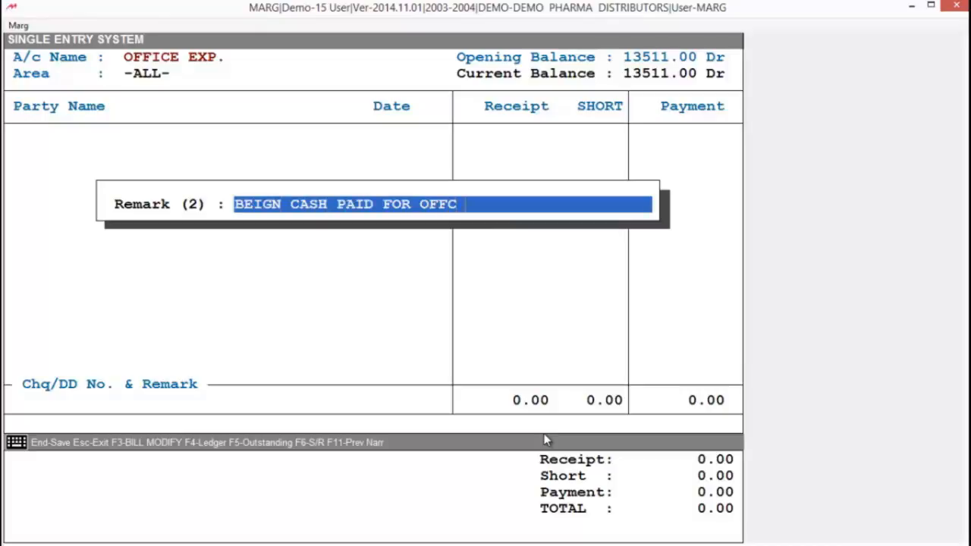
text( MAINTAINENCE)
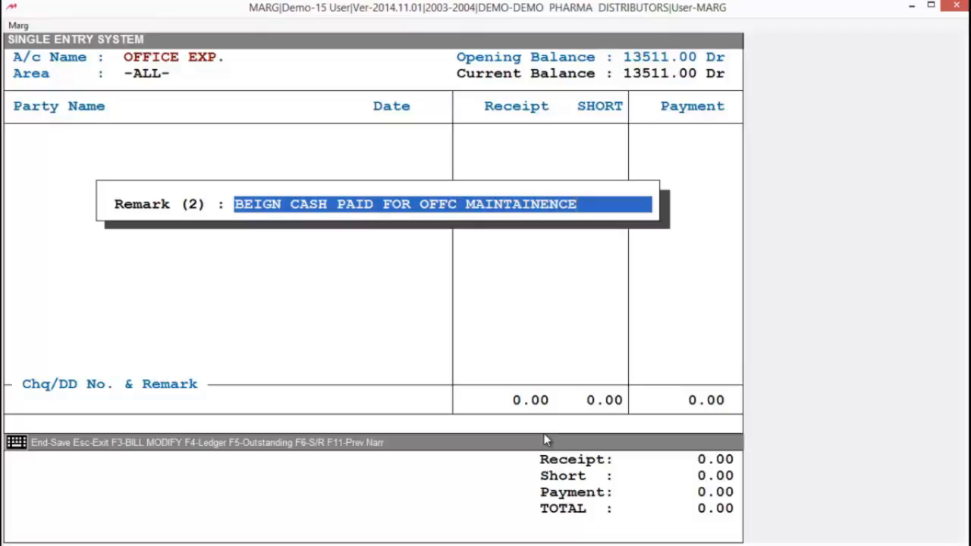
key(Return)
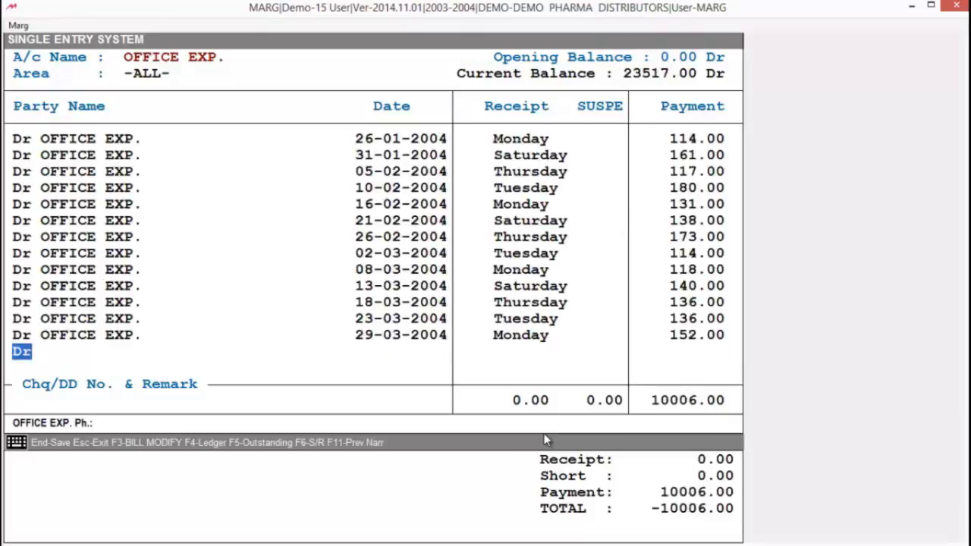
- Examine the dates, weekdays, payment amounts and alternating remarks of the generated OFFICE EXP. entries
key(Up)
key(Up)
key(Up)
key(Up)
key(Up)
key(Up)
key(Up)
key(Up)
key(Up)
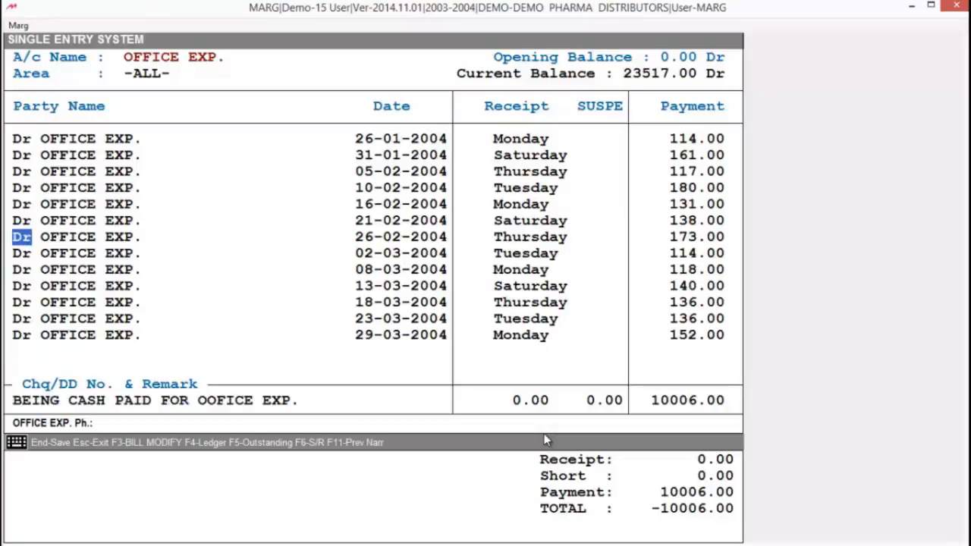
key(Up)
key(Up)
key(Up)
key(Up)
key(Up)
key(Up)
key(Up)
key(Up)
key(Up)
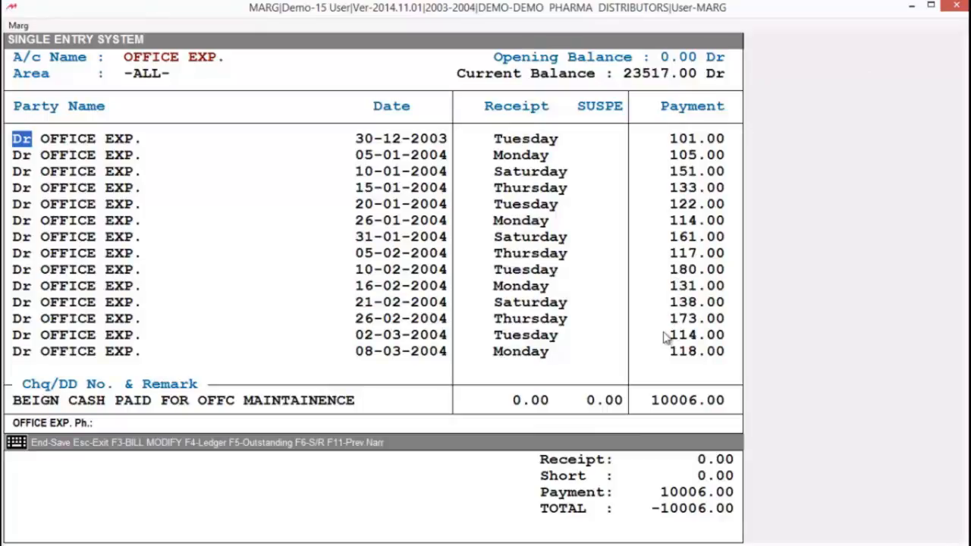
key(Down)
key(Down)
key(Down)
key(Down)
key(Down)
key(Down)
key(Down)
key(Down)
key(Down)
key(Down)
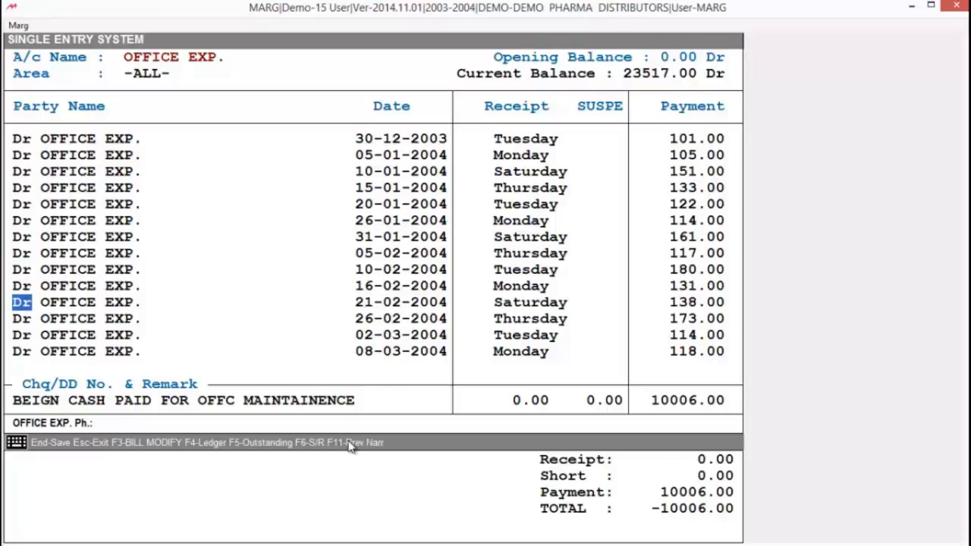
key(Up)
key(Up)
key(Up)
key(Up)
key(Up)
key(Up)
key(Up)
key(Up)
key(Up)
key(Up)
key(Up)
key(Up)
key(Up)
key(Up)
key(Up)
key(Up)
key(Up)
key(Up)
key(Up)
key(Up)
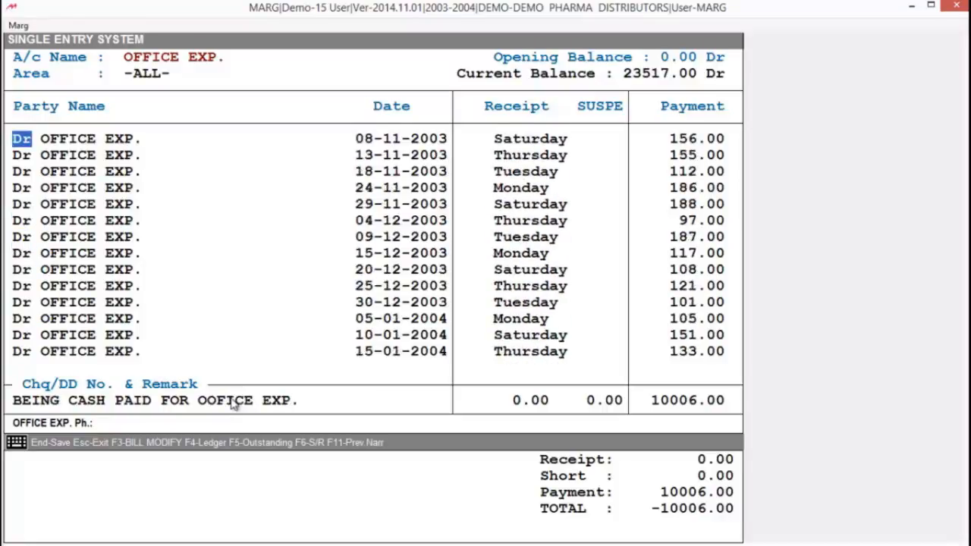
key(Down)
key(Down)
key(Down)
key(Down)
key(Down)
key(Down)
key(Down)
key(Down)
key(Down)
key(Down)
key(Down)
key(Down)
key(Down)
key(Down)
key(Down)
key(Down)
key(Down)
key(Down)
key(Down)
key(Up)
key(Up)
key(Up)
key(Up)
key(Up)
key(Up)
key(Up)
key(Up)
key(Up)
key(Up)
key(Up)
key(Up)
key(Up)
key(Up)
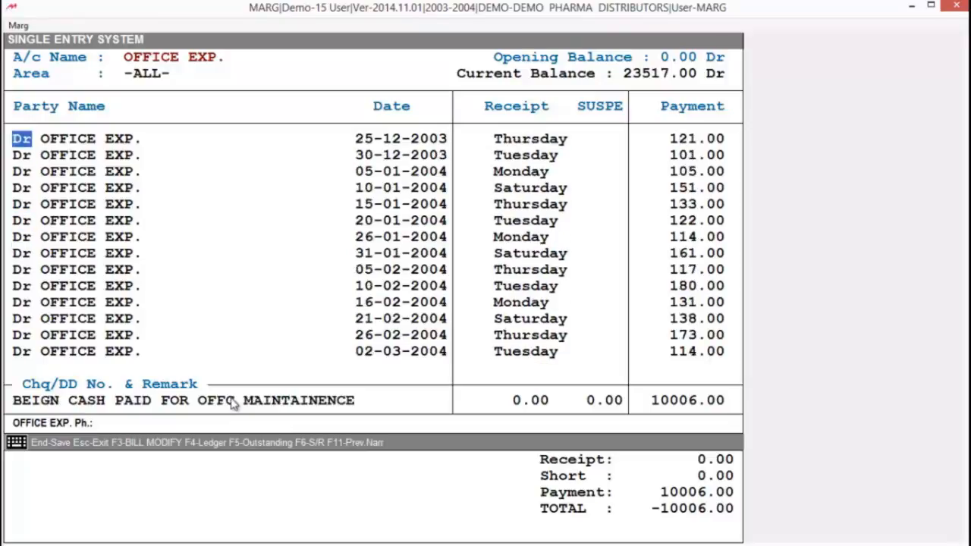
key(Up)
key(Up)
key(Up)
key(Up)
key(Up)
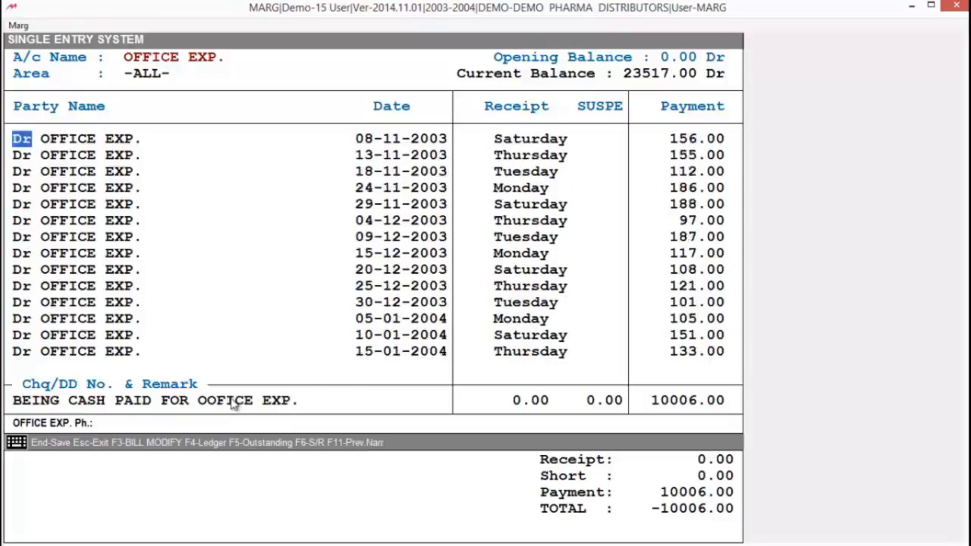
- Save the generated OFFICE EXP. frequent vouchers
key(End)
key(Return)
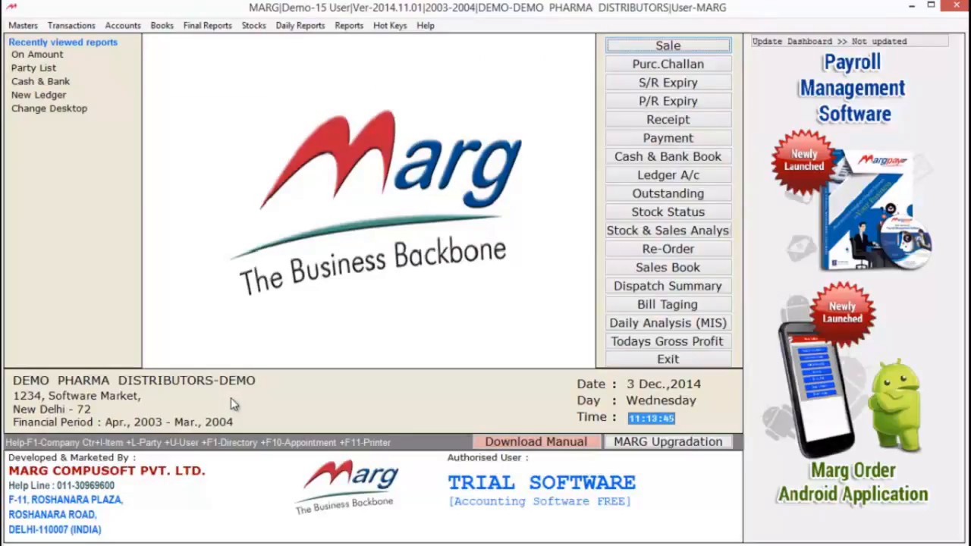
- Open the OFFICE EXP. ledger for the period 01-04-2003 to 31-03-2004
key(ctrl+l)
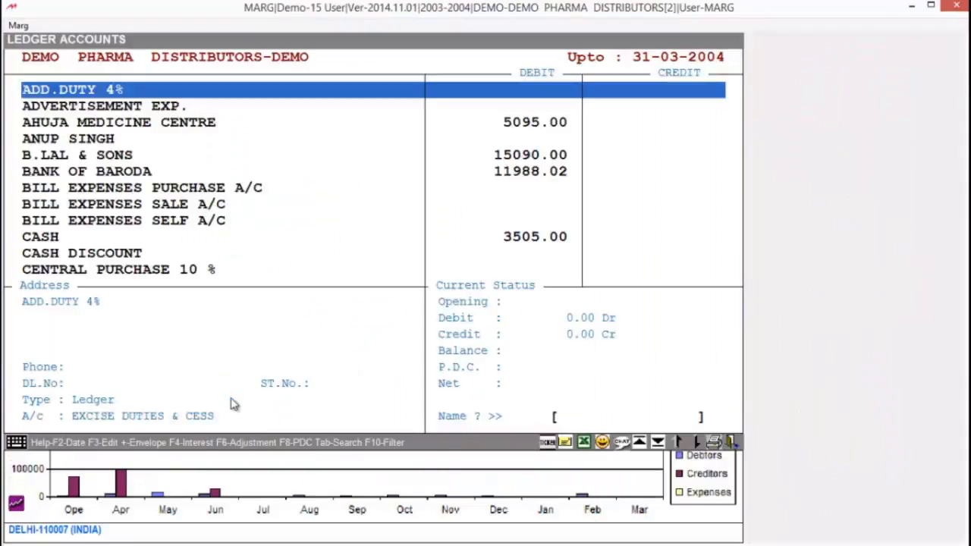
text(OF)
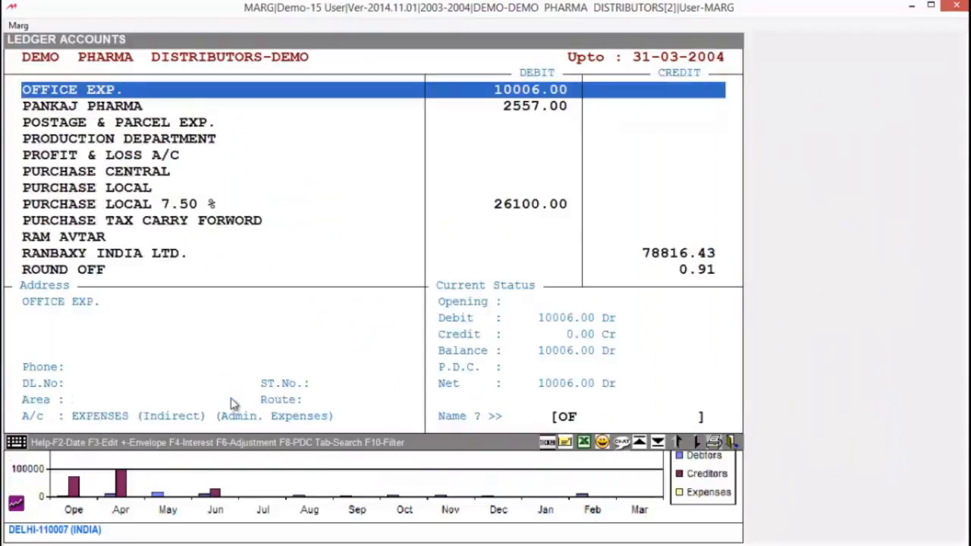
key(Return)
key(Return)
key(Return)
key(Return)
- Examine the dates, narrations and debit amounts of the payments in the OFFICE EXP. ledger and close it
key(Up)
key(Up)
key(Up)
key(Up)
key(Up)
key(Up)
key(Up)
key(Up)
key(Down)
key(Down)
key(Down)
key(Down)
key(Down)
key(Down)
key(Down)
key(Down)
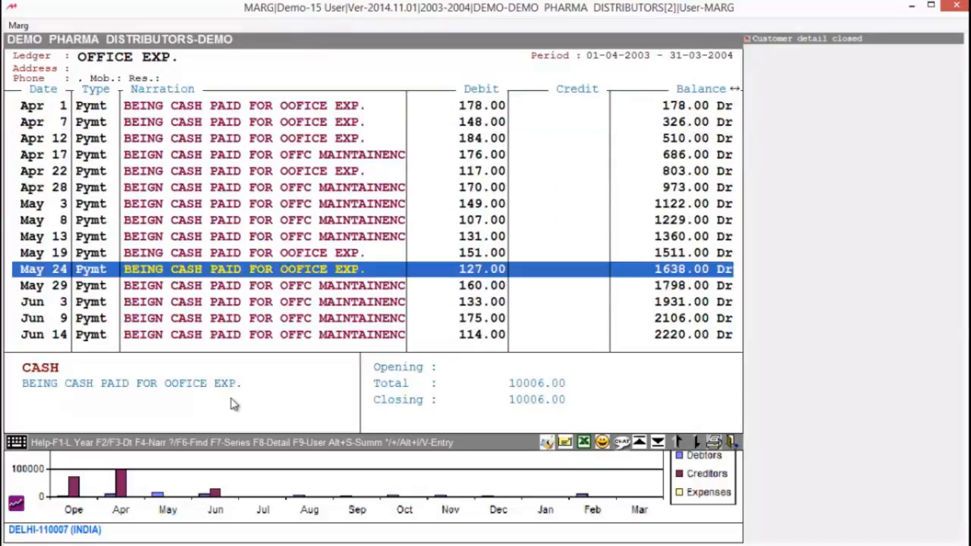
key(Down)
key(Escape)
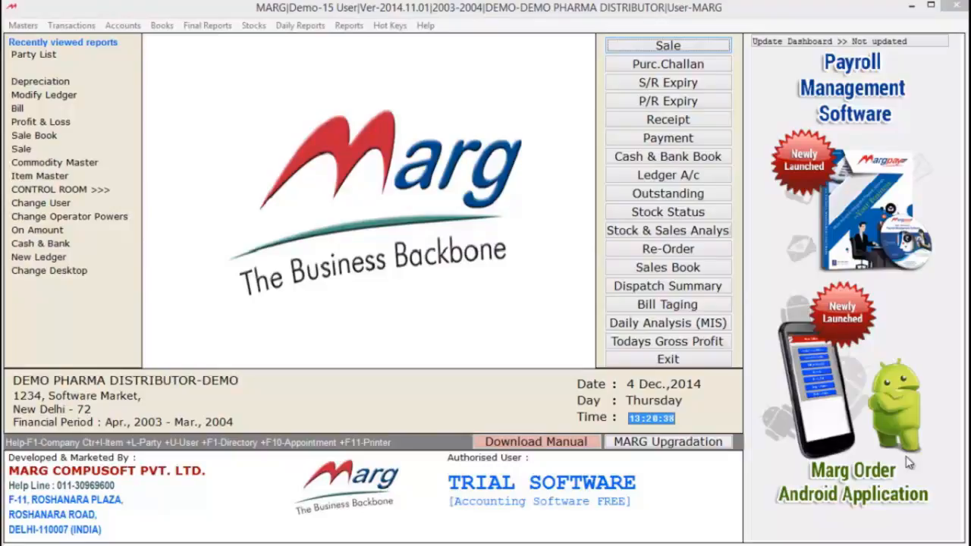
- Open the CASH ledger's monthly summary of receipts, payments and balances up to 31-03-2004
key(ctrl+l)
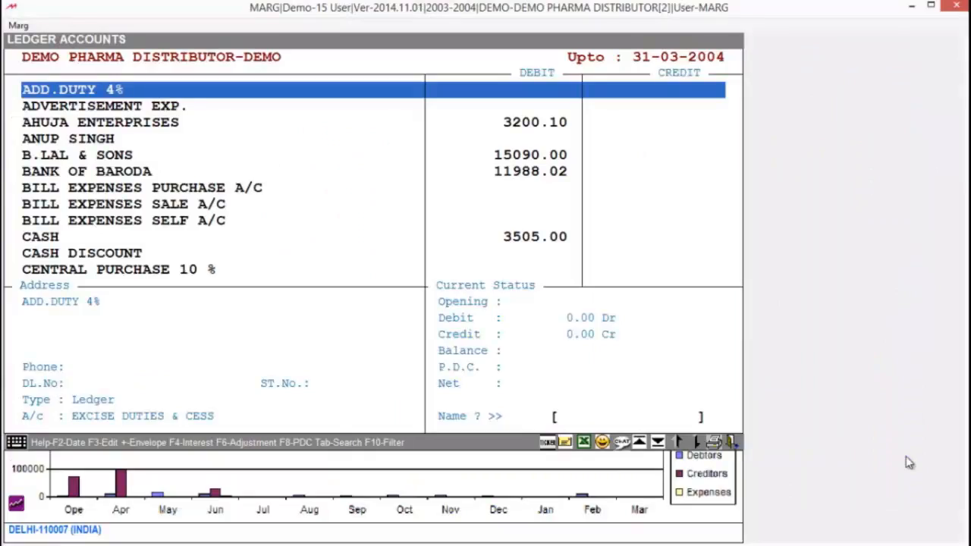
text(CA)
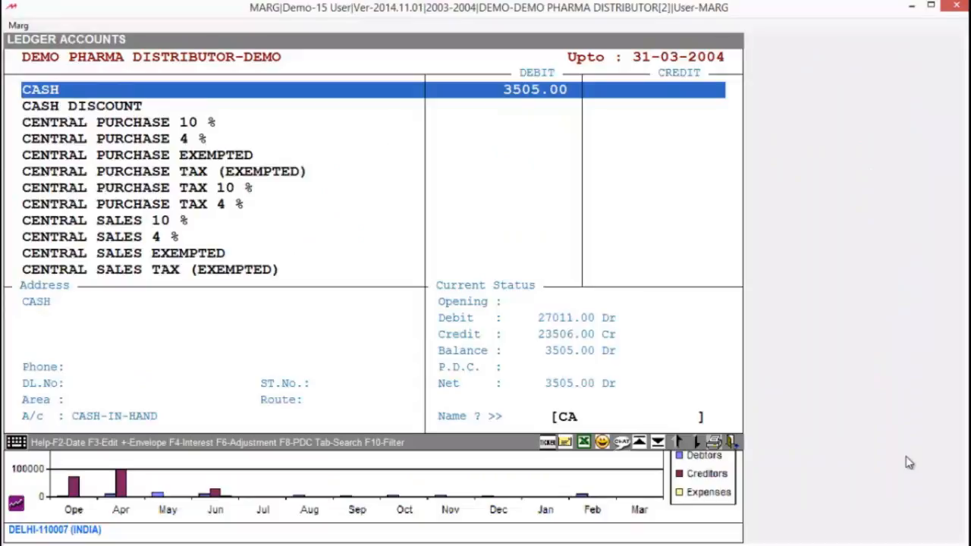
key(Return)
key(Return)
key(Return)
key(Right)
key(Return)
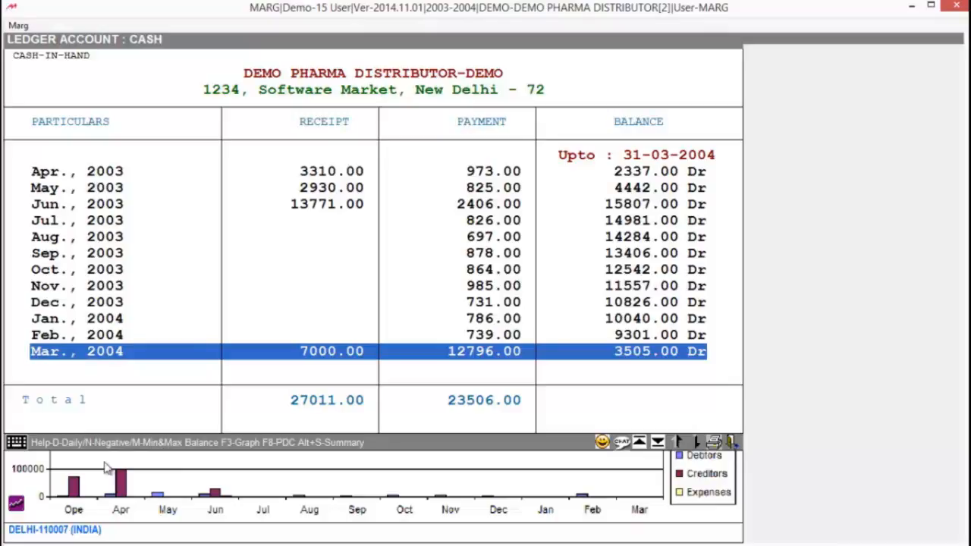
- View the CASH ledger's negative balances and its minimum and maximum balances, and return to the main screen
key(n)
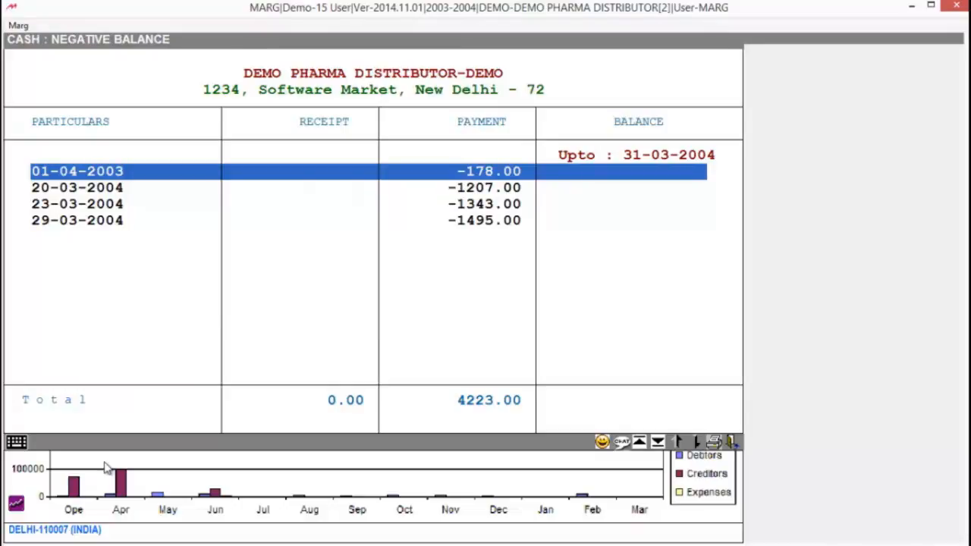
key(Escape)
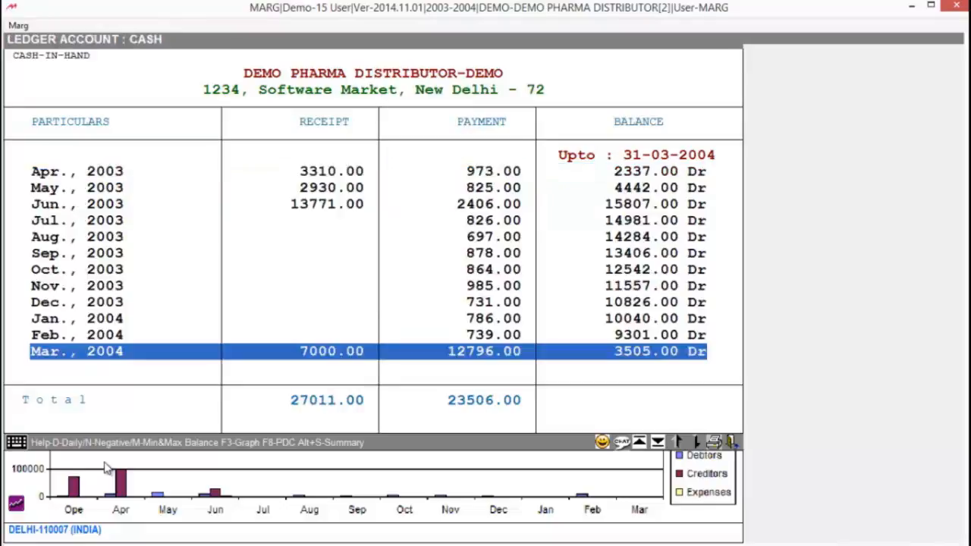
key(m)
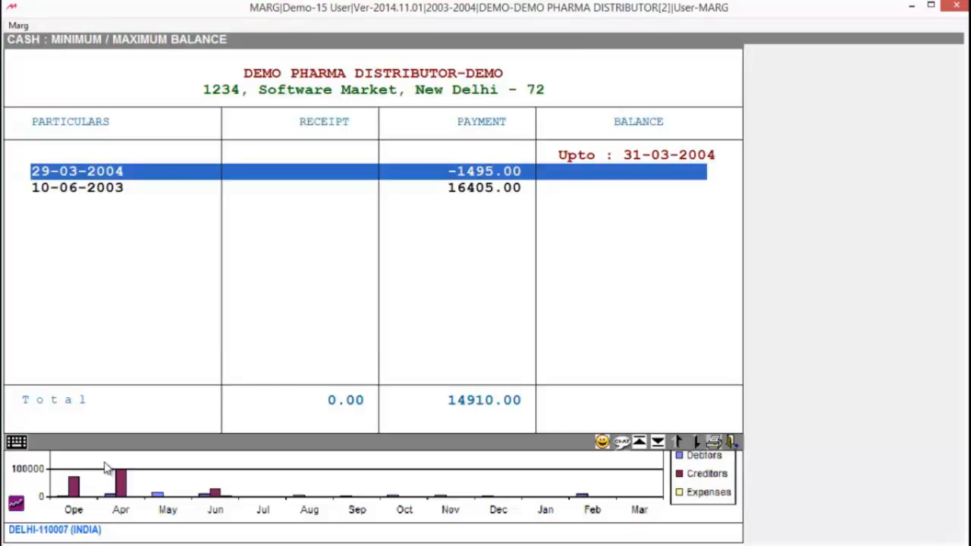
key(Escape)
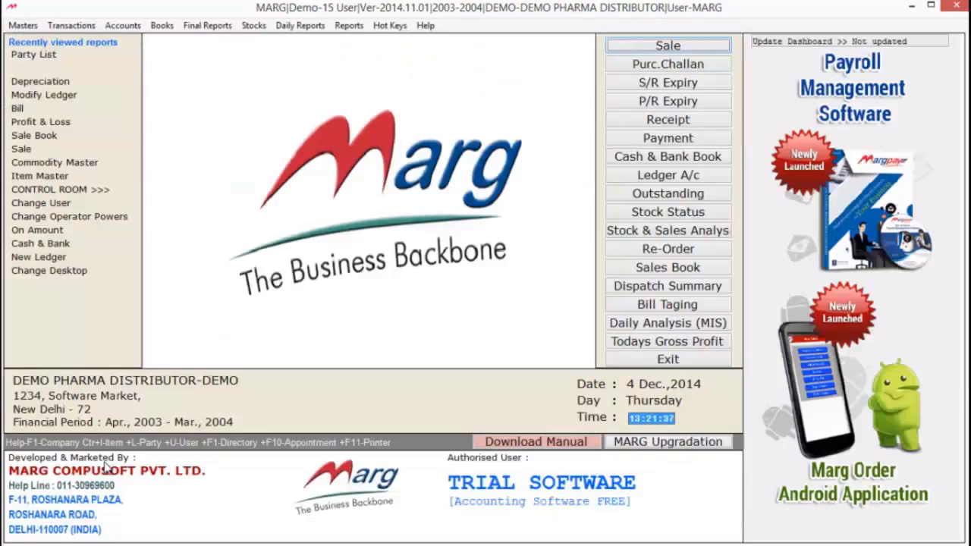